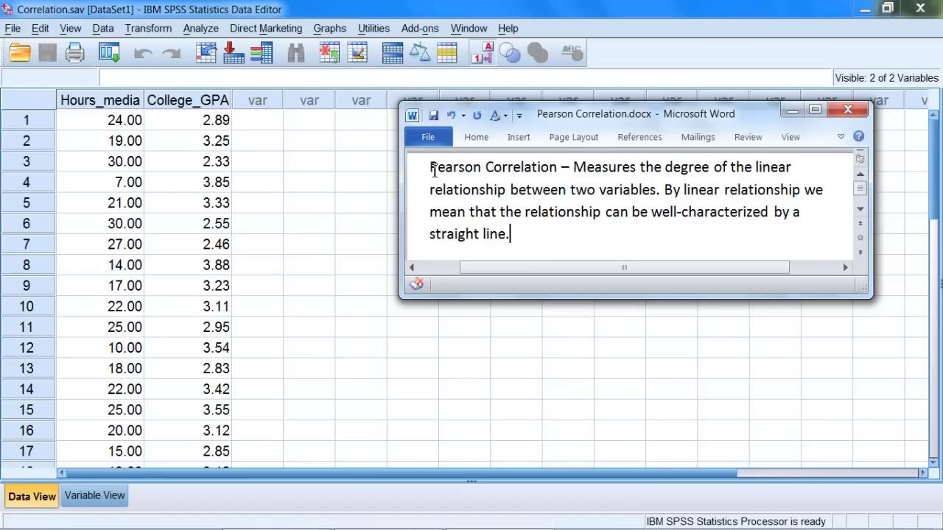
Highlight 'Pearson Correlation', its definition, and the sentence explaining linear relationship
left_click_drag(430, 168, 534, 183)
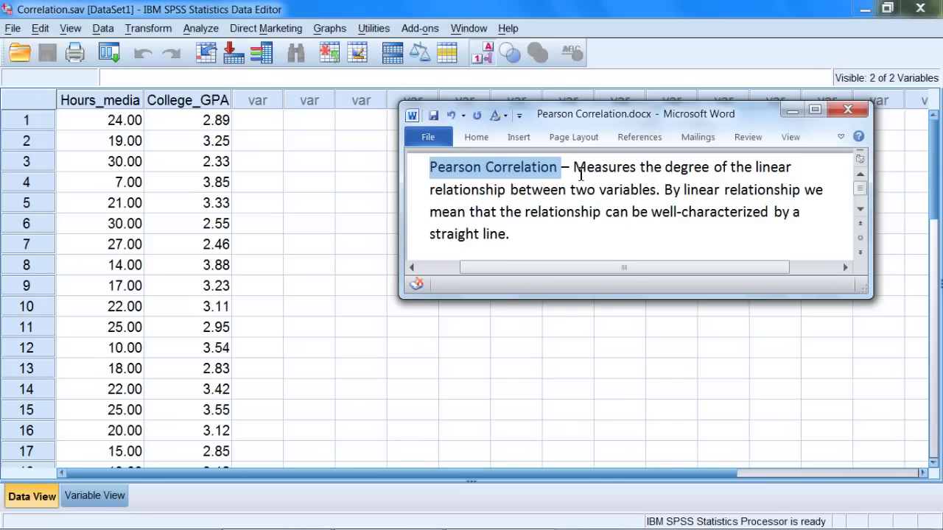
left_click_drag(574, 174, 656, 193)
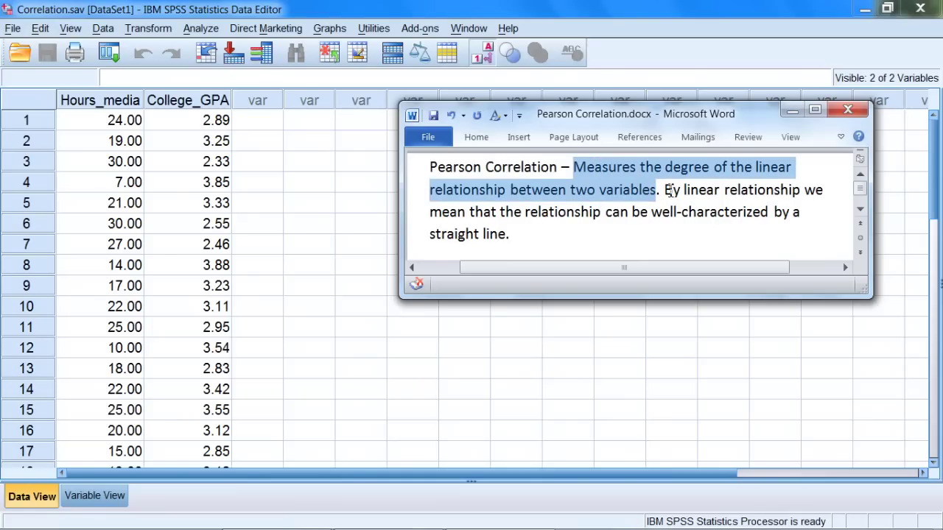
left_click_drag(665, 190, 709, 245)
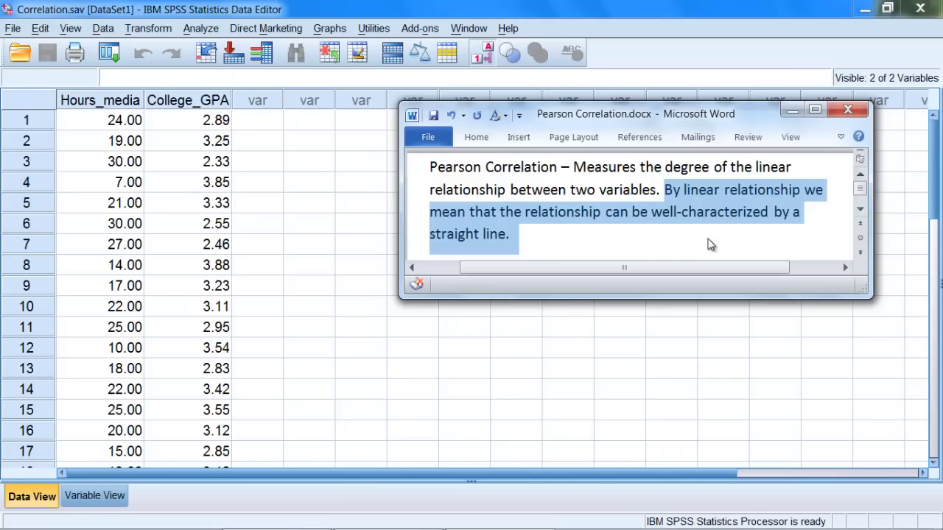
scroll(861, 214, "down", 2)
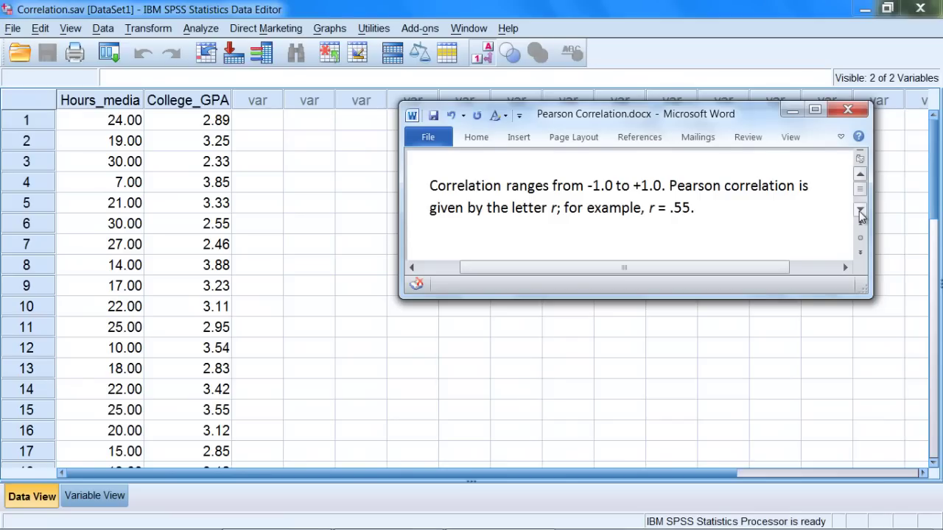
double_click(555, 208)
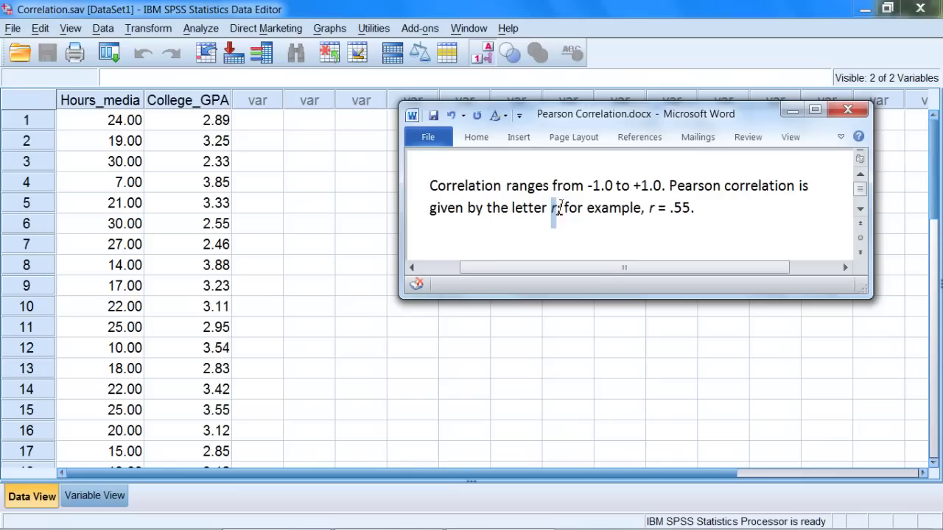
key("ctrl+i")
left_click(563, 208)
left_click_drag(649, 210, 698, 220)
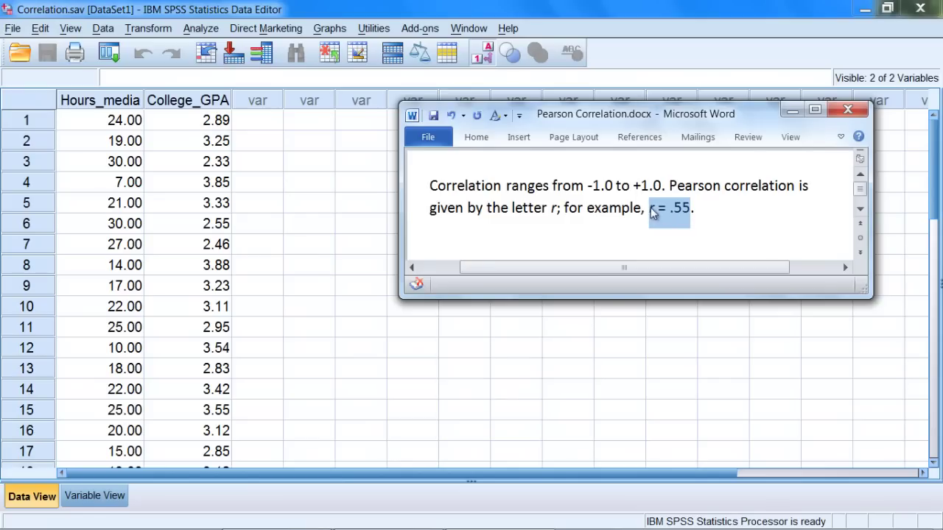
left_click_drag(588, 186, 661, 190)
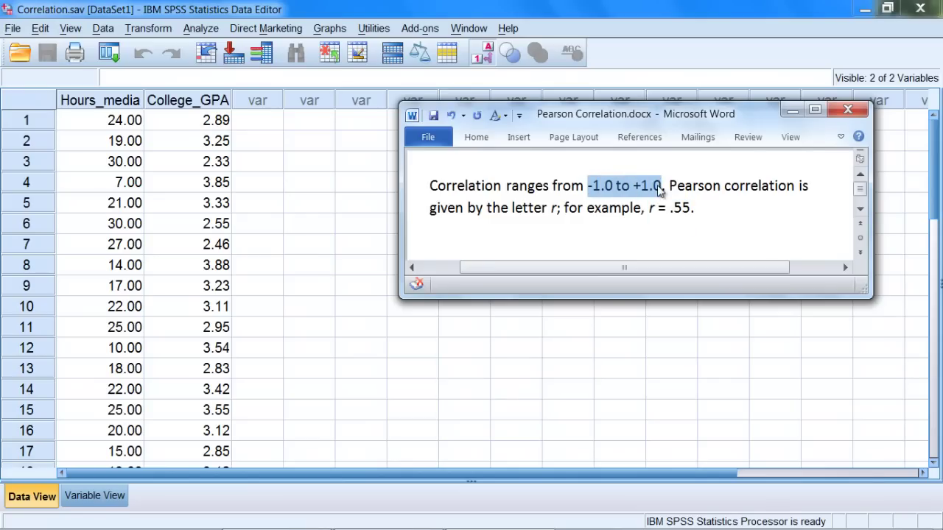
left_click(699, 212)
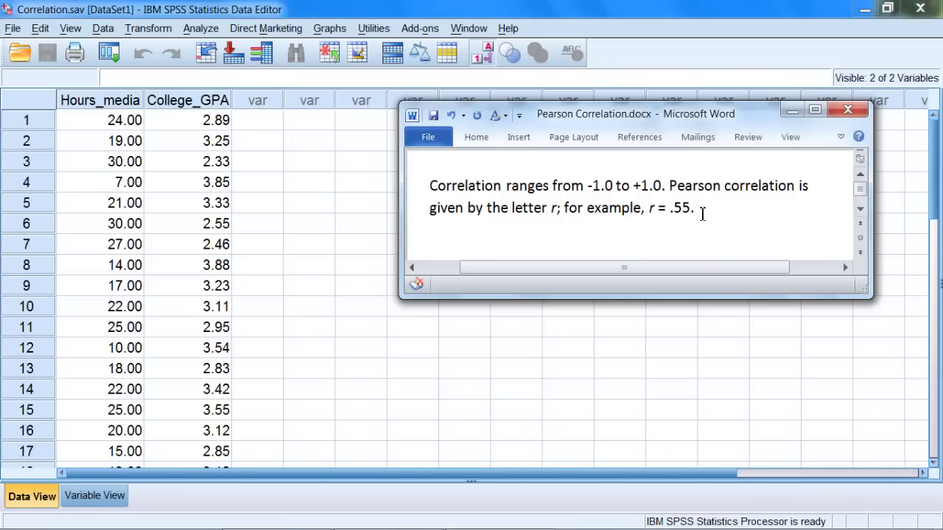
left_click_drag(633, 186, 665, 188)
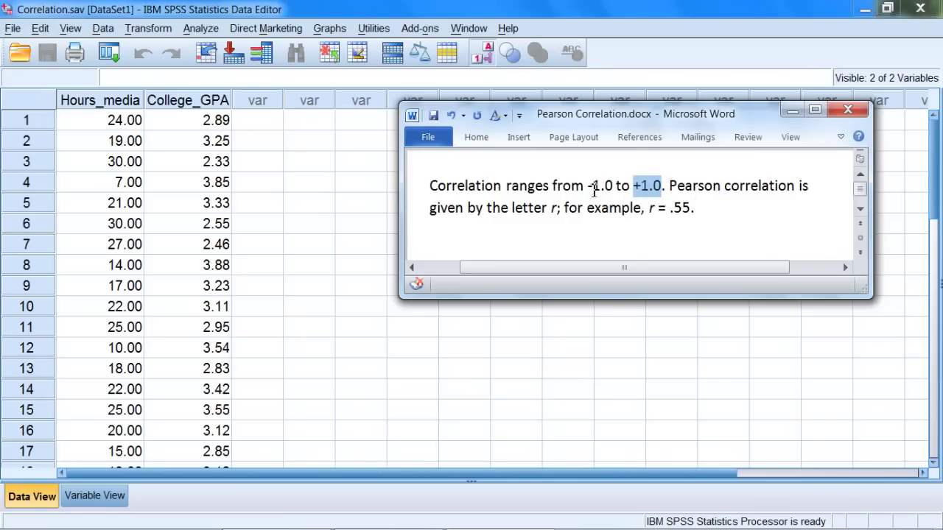
left_click_drag(588, 190, 616, 190)
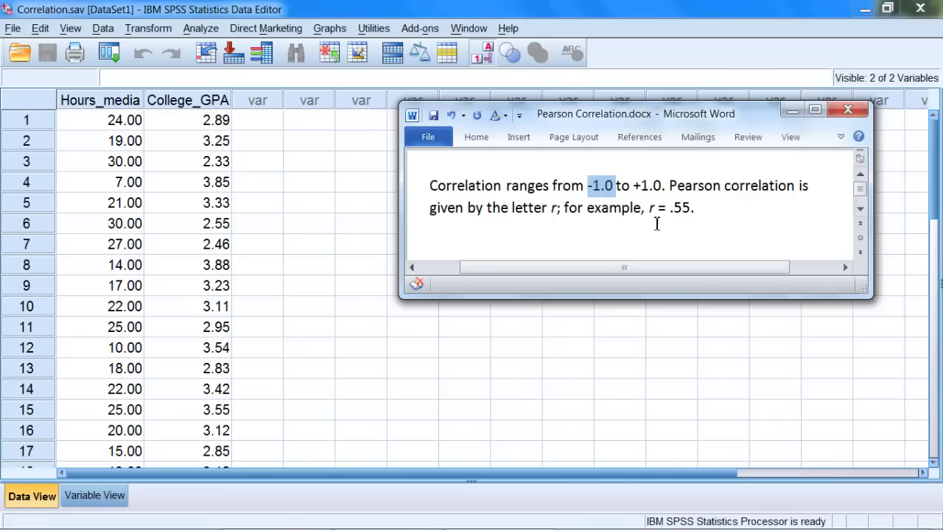
left_click(616, 195)
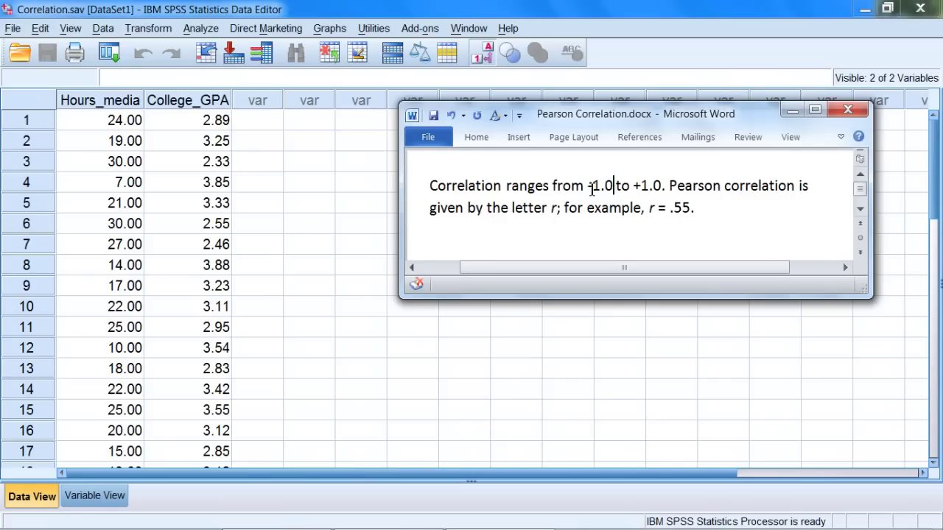
left_click_drag(589, 188, 663, 189)
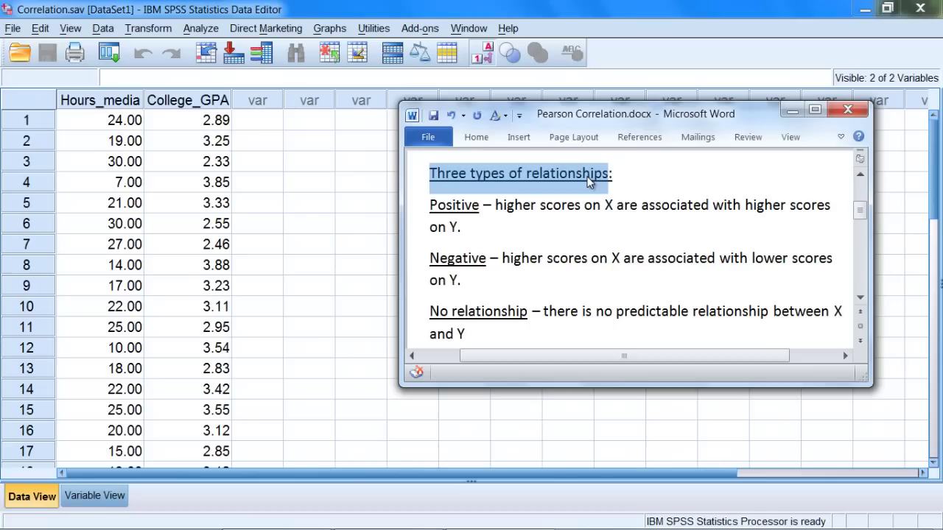
Highlight X, Y and the positive-relationship description, then clear the highlight
left_click(578, 242)
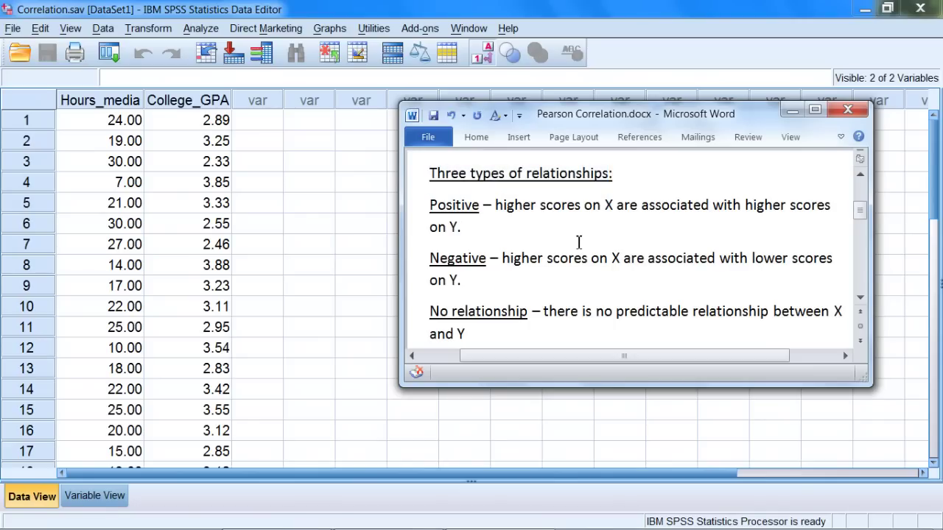
left_click_drag(604, 206, 613, 208)
left_click_drag(450, 226, 483, 208)
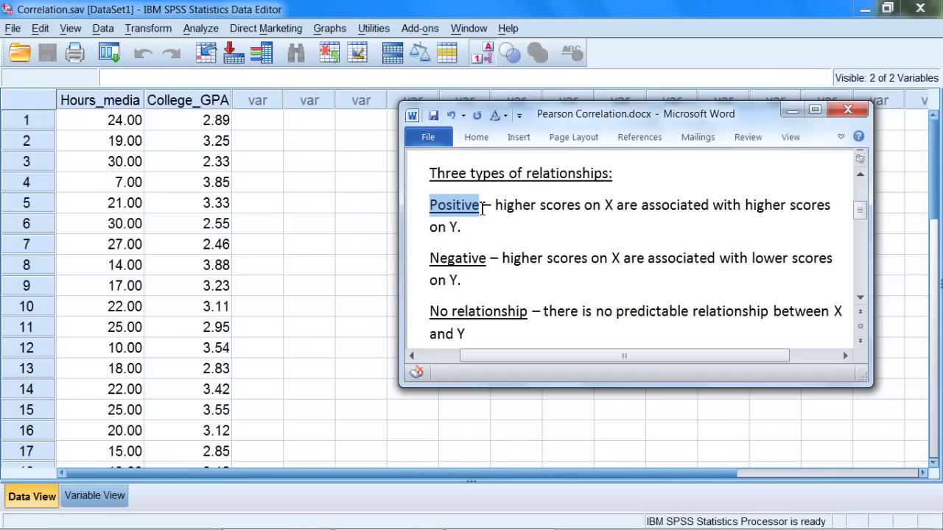
left_click_drag(495, 209, 462, 228)
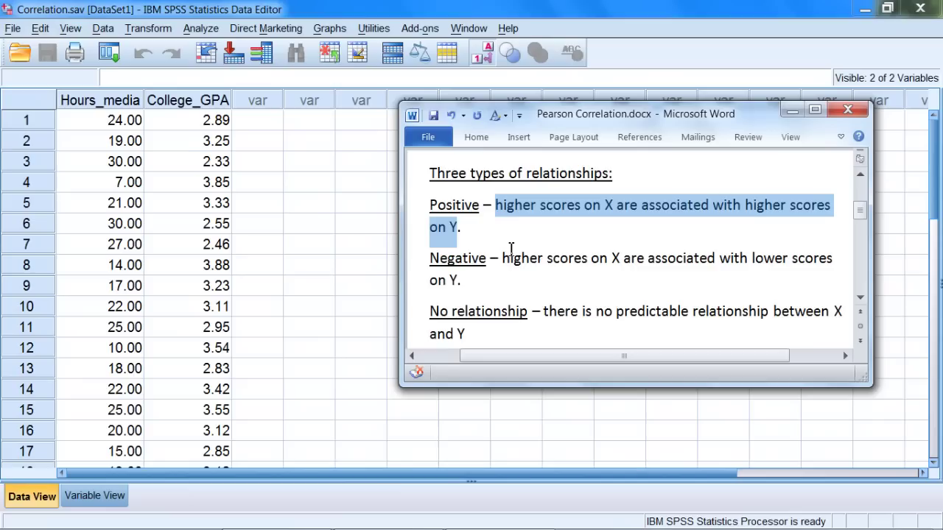
left_click(507, 213)
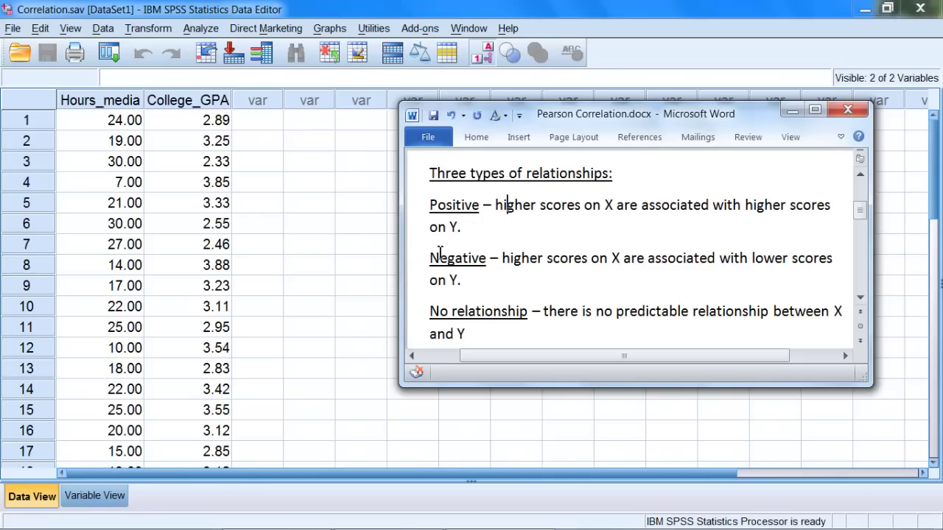
left_click_drag(429, 258, 488, 263)
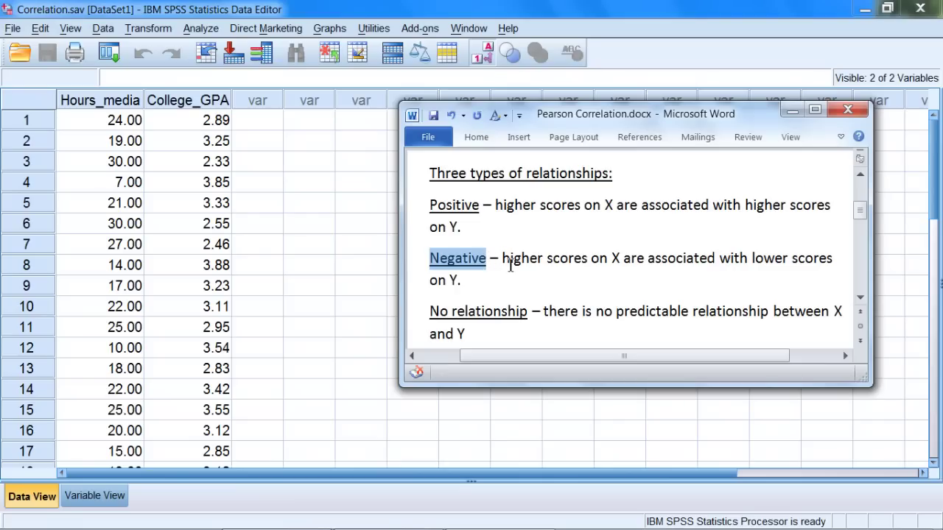
left_click_drag(501, 260, 459, 281)
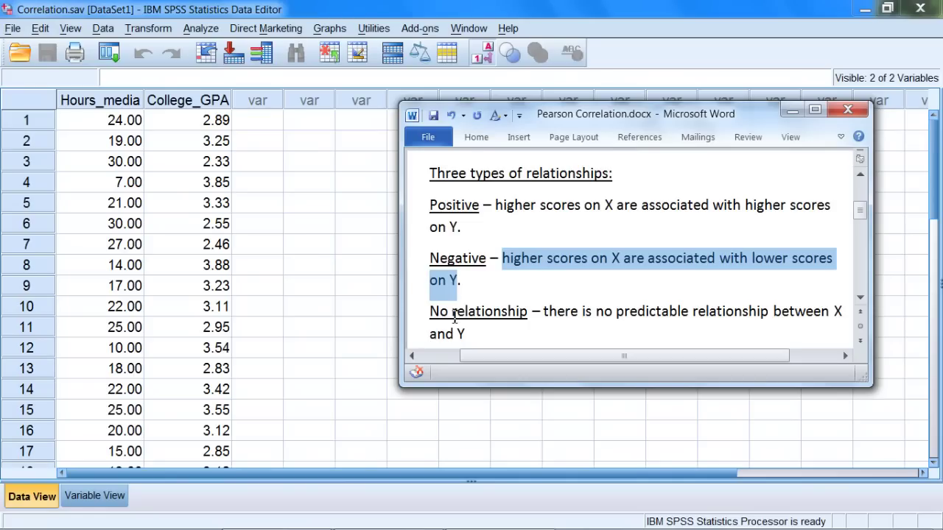
left_click_drag(432, 313, 501, 315)
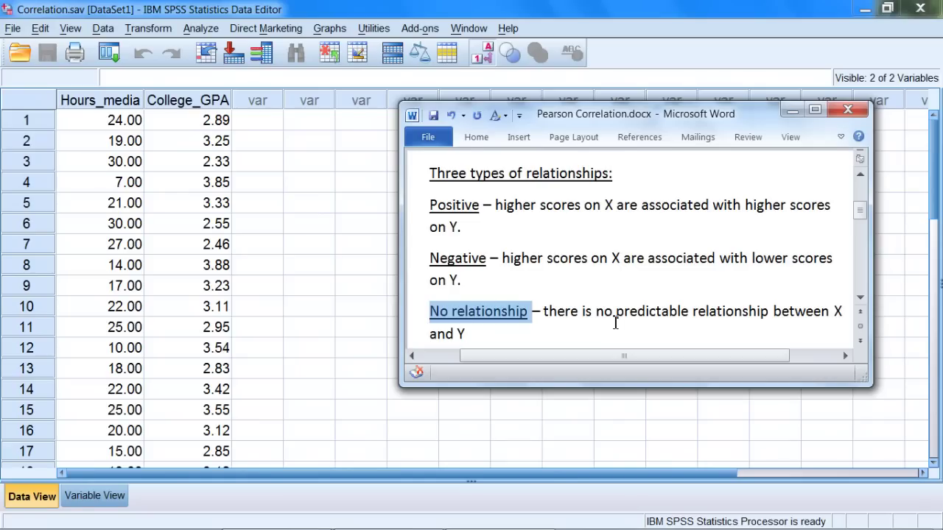
Mark both 'higher' words in Positive, and 'higher' and 'lower' in Negative
double_click(519, 206)
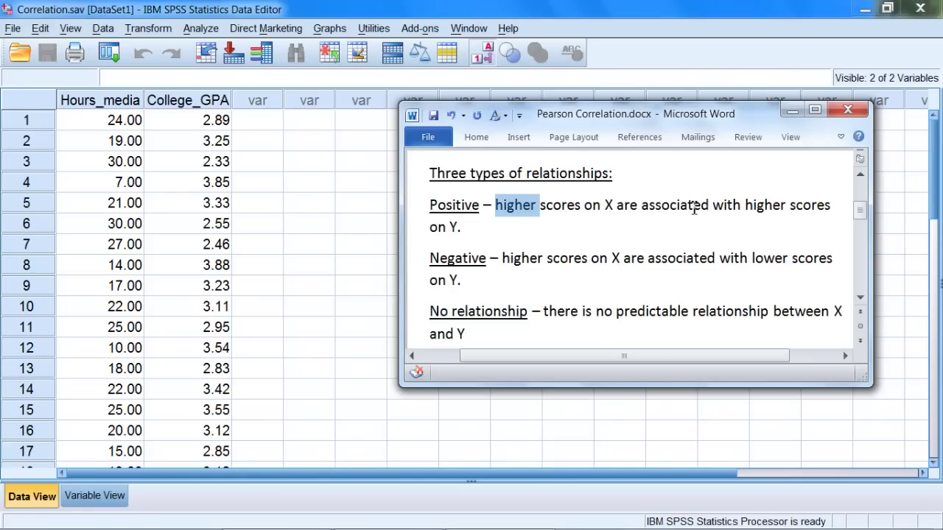
double_click(751, 206, "ctrl")
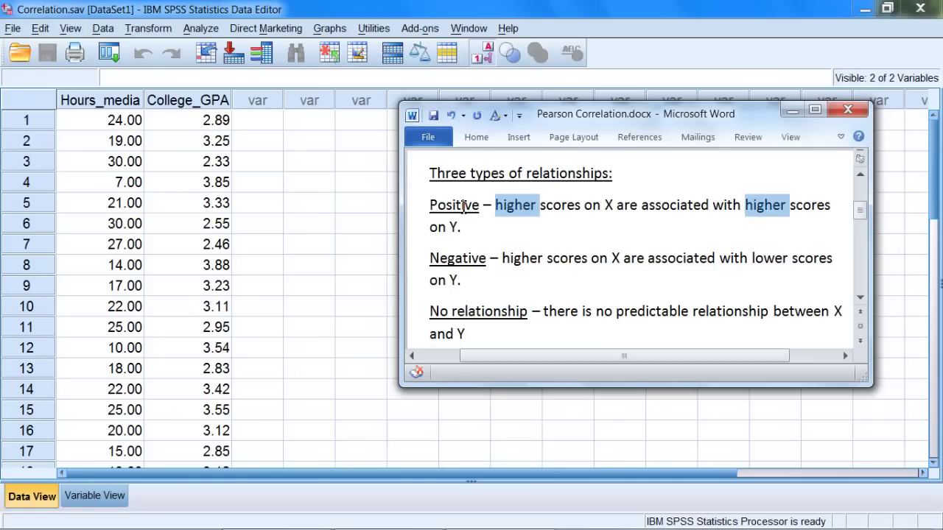
double_click(523, 259)
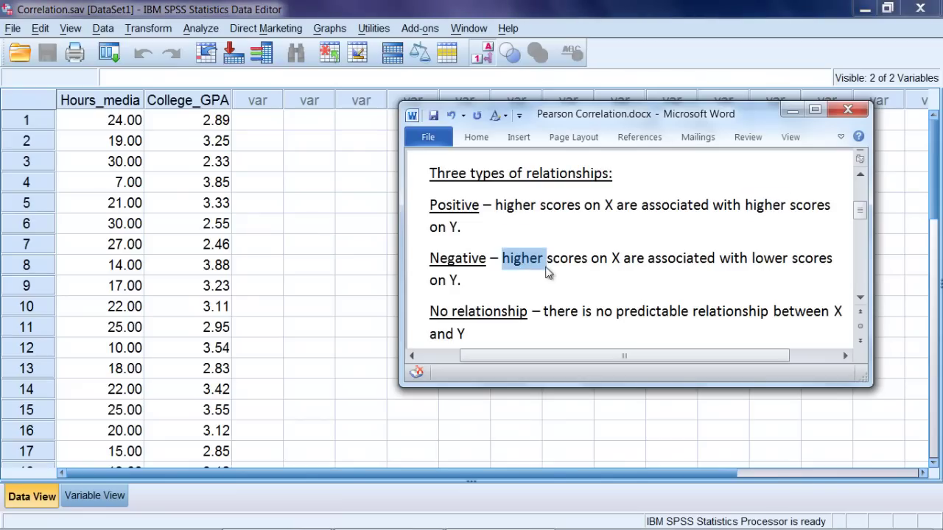
double_click(763, 259, "ctrl")
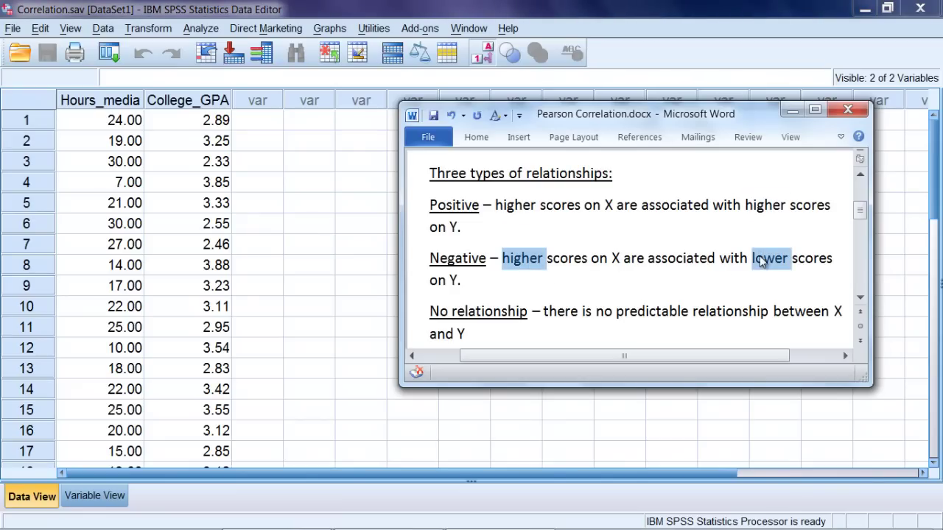
Mark the 'No relationship' heading, then minimize Word to reveal the SPSS data
left_click_drag(430, 312, 515, 319)
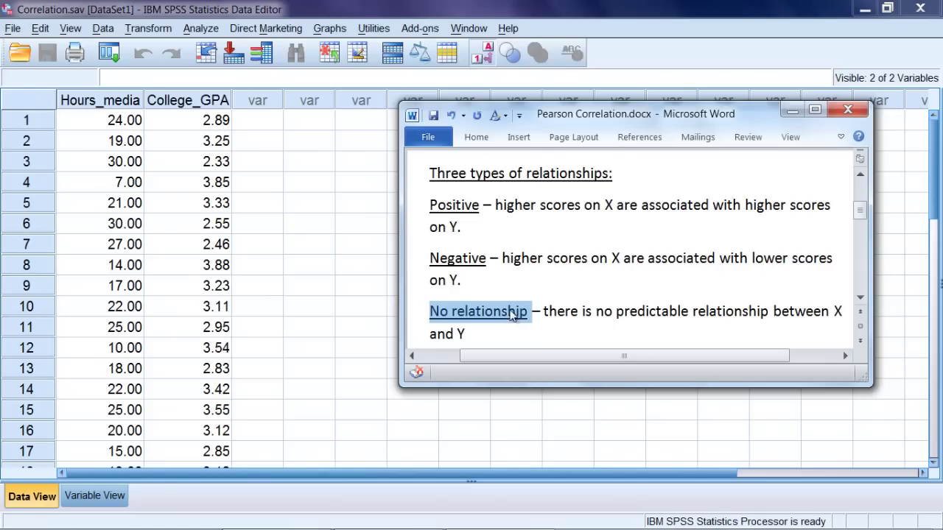
scroll(454, 299, "down", 1)
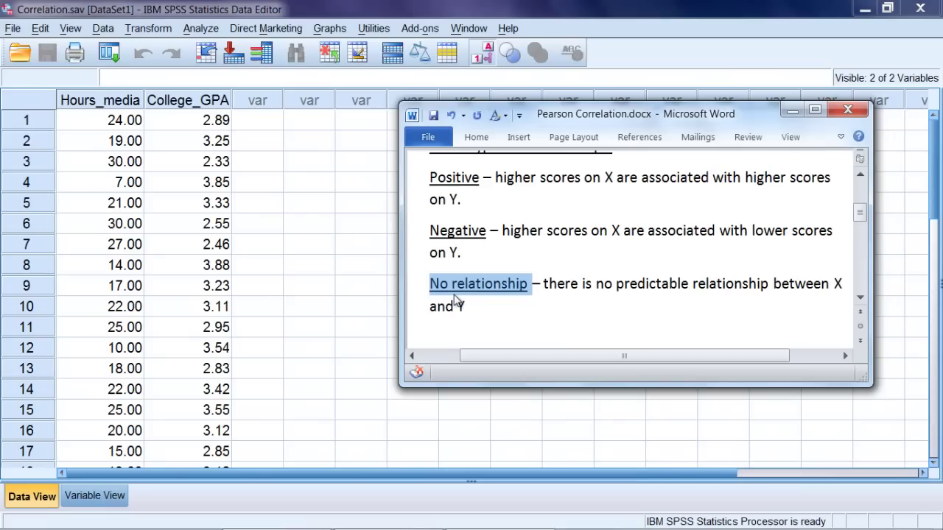
key("super+Down")
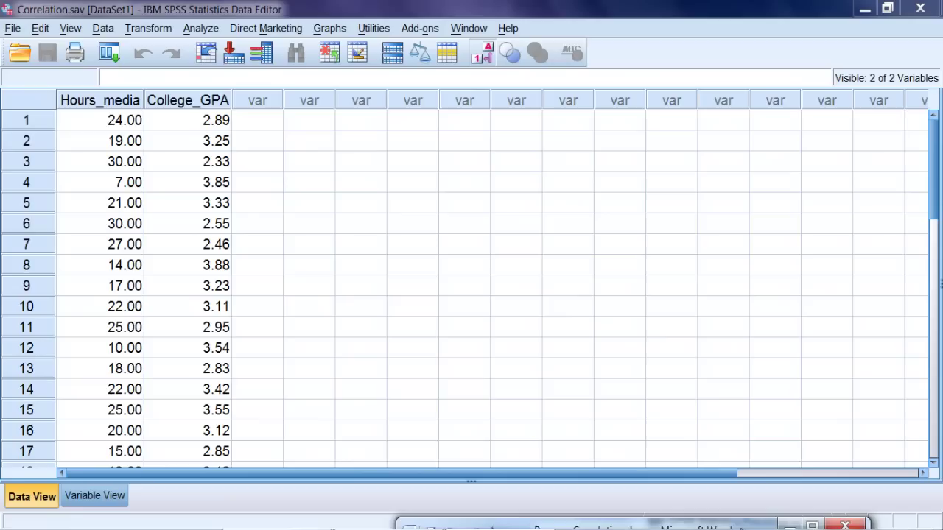
left_click(85, 100)
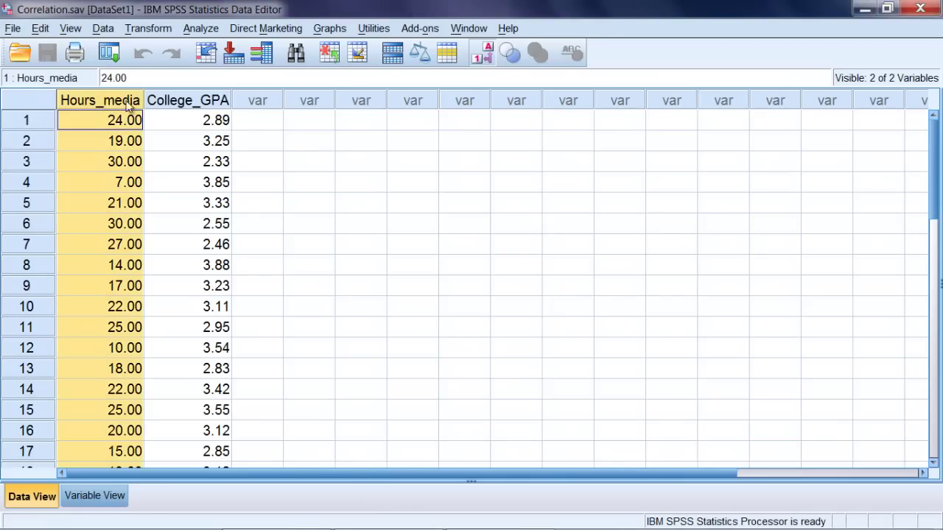
left_click(196, 101)
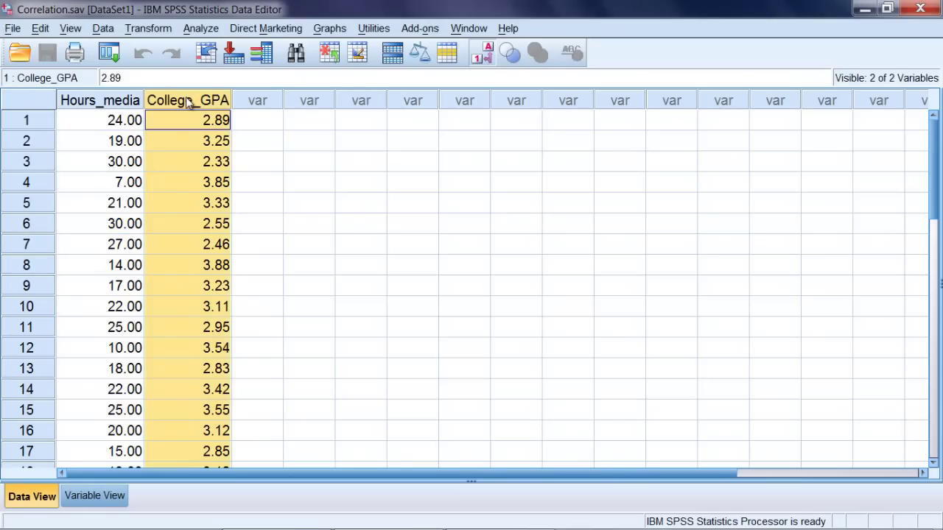
left_click(127, 124)
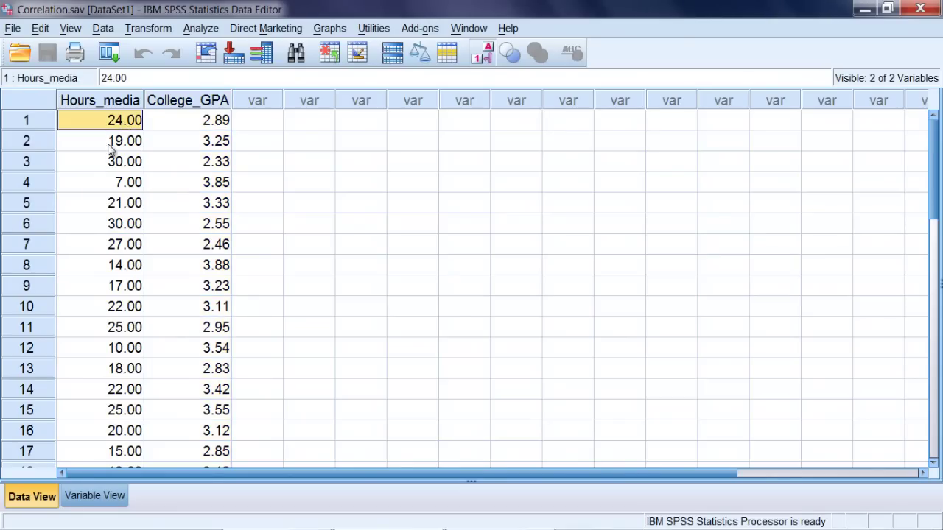
left_click(110, 150)
left_click(111, 166)
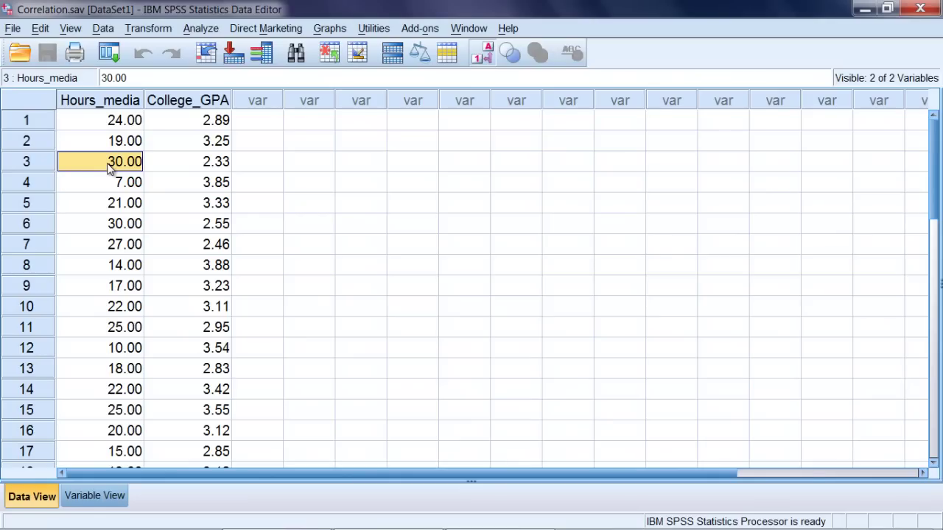
left_click(111, 125)
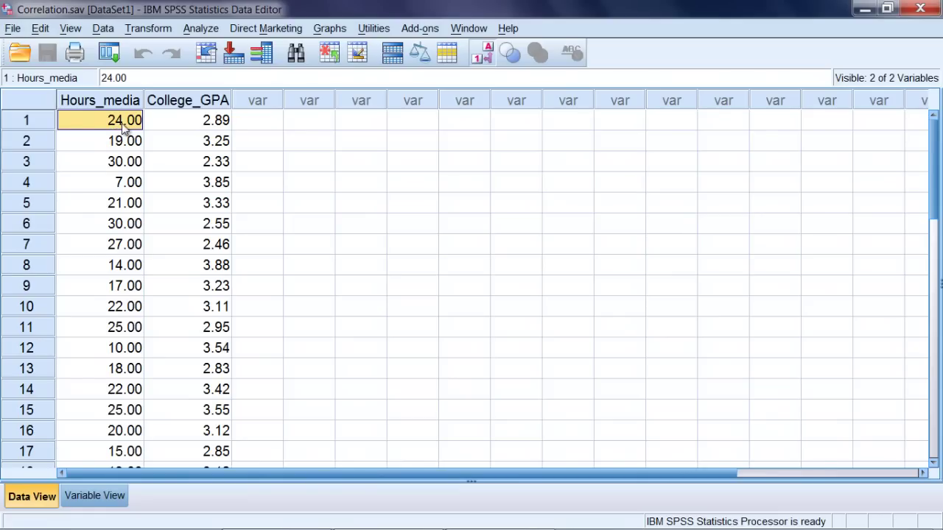
left_click_drag(126, 121, 118, 434)
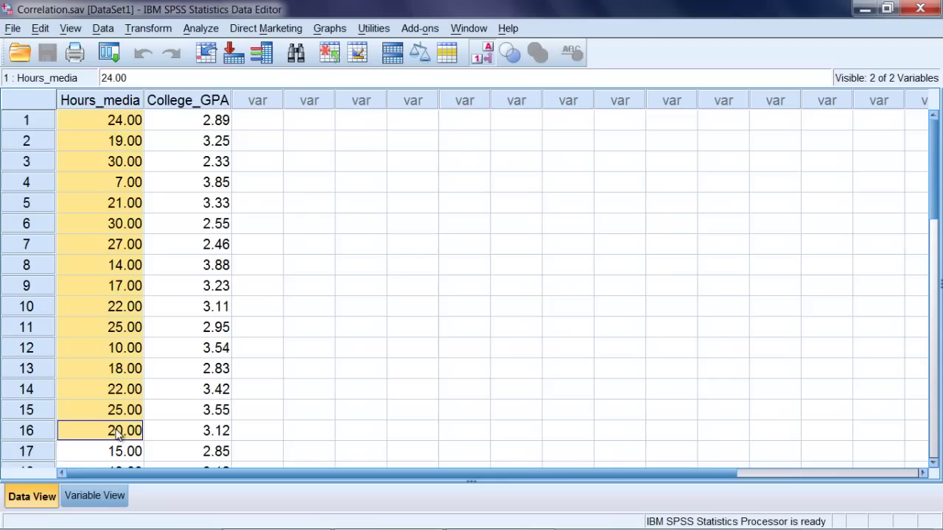
left_click(227, 121)
left_click_drag(228, 148, 221, 379)
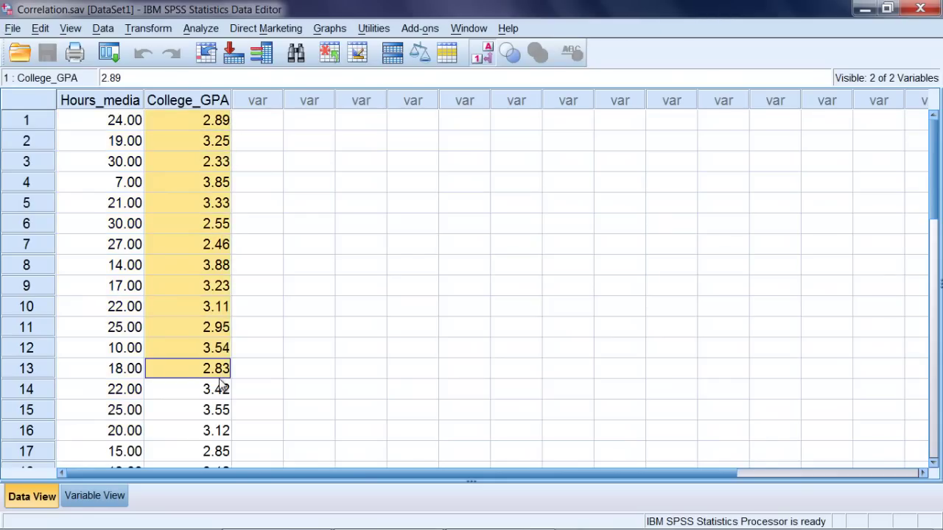
left_click(252, 203)
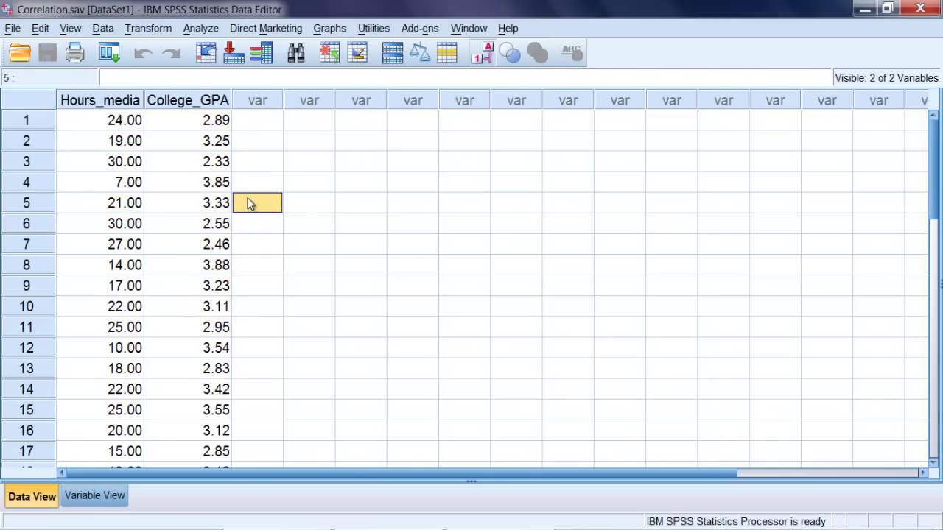
left_click_drag(122, 101, 164, 103)
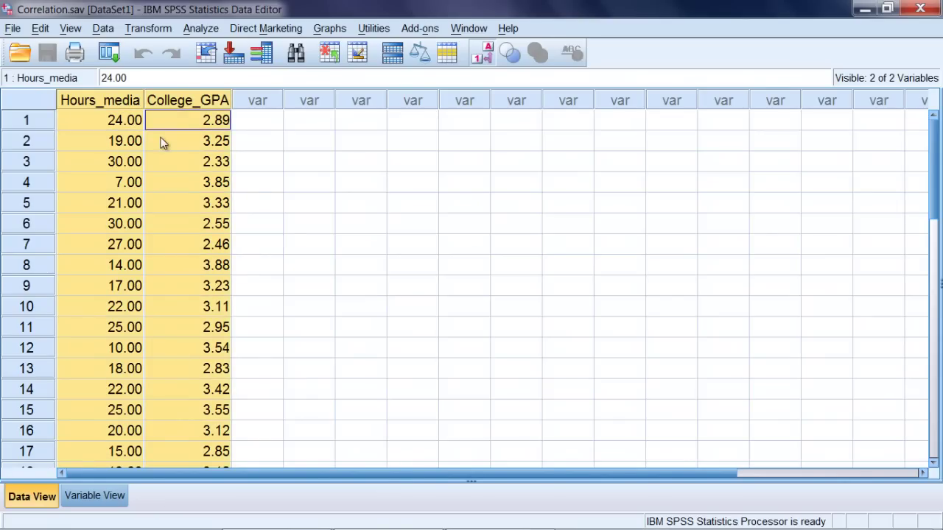
left_click(130, 126)
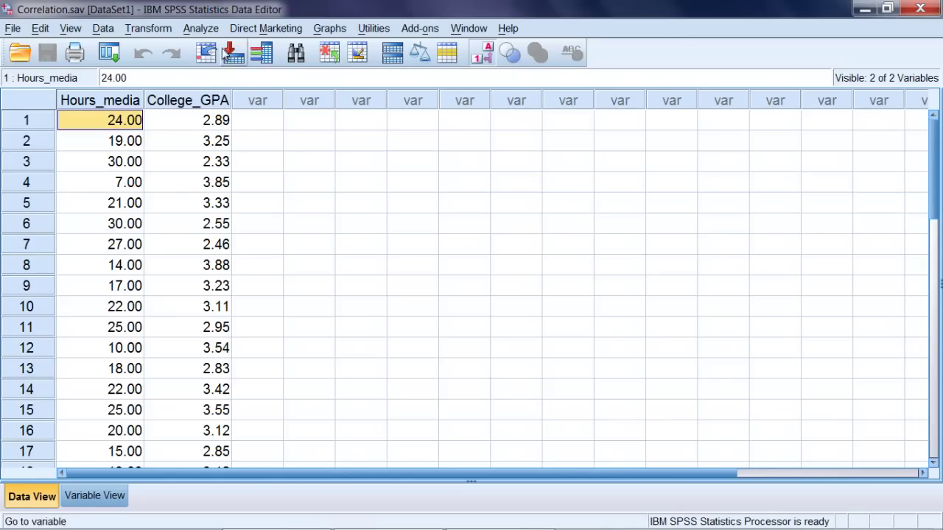
Show the Analyze > Correlate submenu with Bivariate, Partial and Distances
left_click(215, 32)
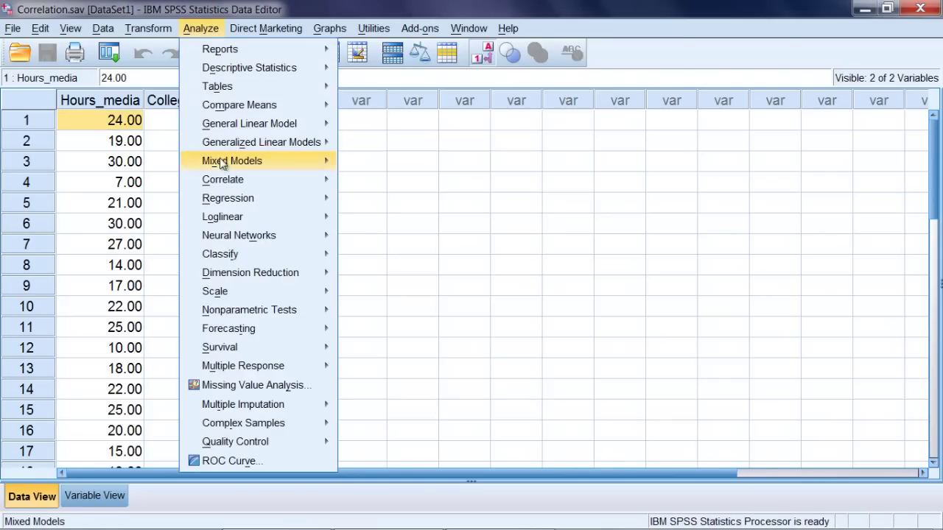
mouse_move(227, 180)
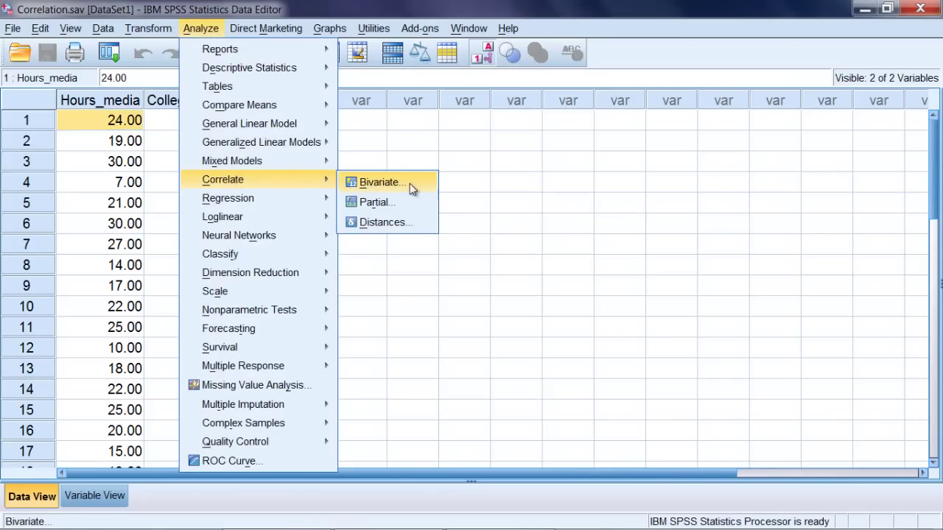